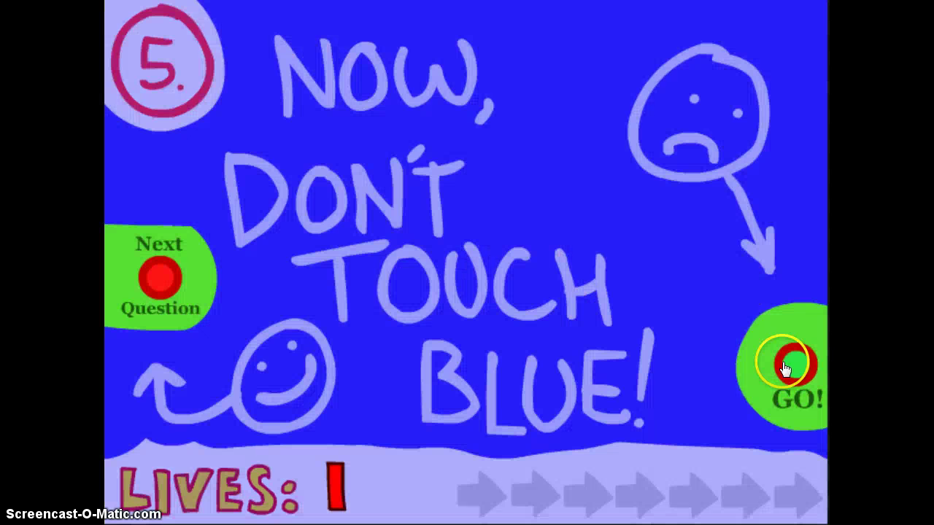
# Step: Start question 5's 'don't touch blue' maze from the red GO dot, with one life left
pyautogui.click(794, 368)
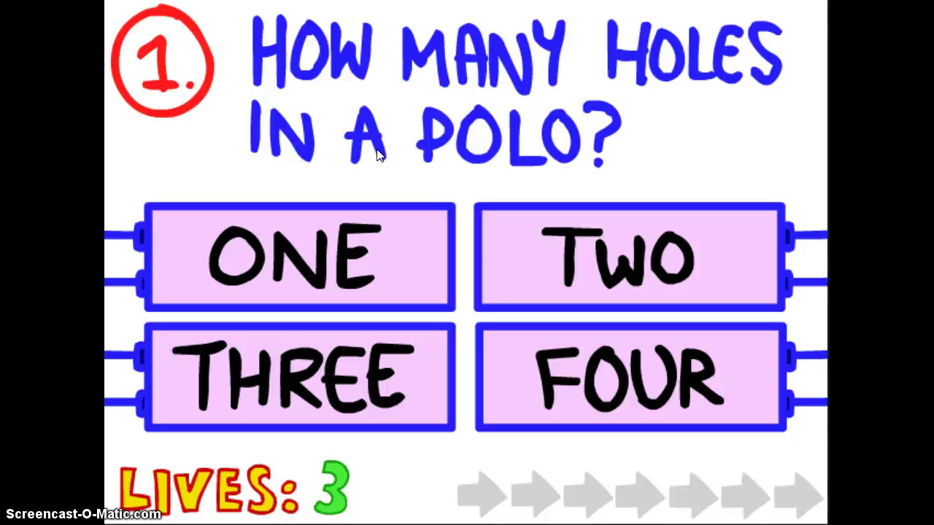
# Step: Answer questions 1 and 2 correctly to advance to question 3
pyautogui.click(627, 379)
pyautogui.click(373, 332)
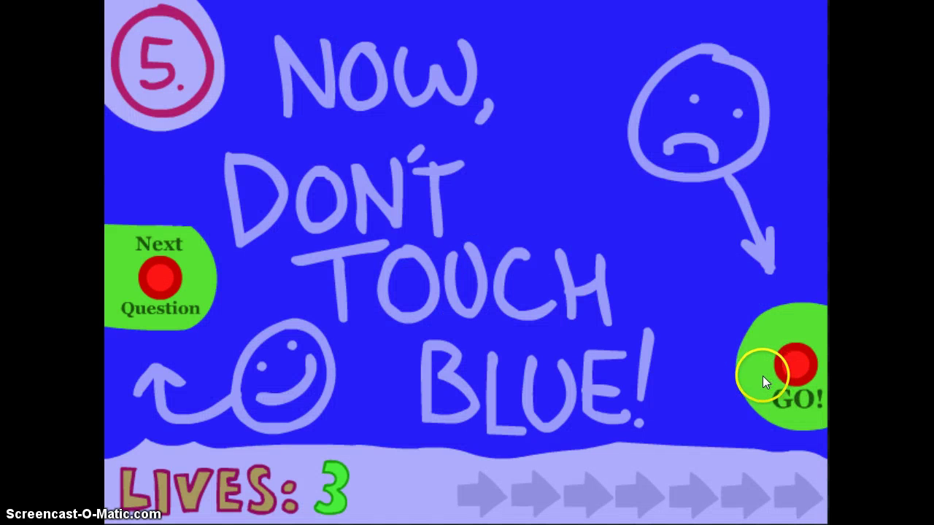
# Step: Drag through question 5's maze, trying to avoid the blue area
pyautogui.moveTo(763, 376); pyautogui.dragTo(746, 376)
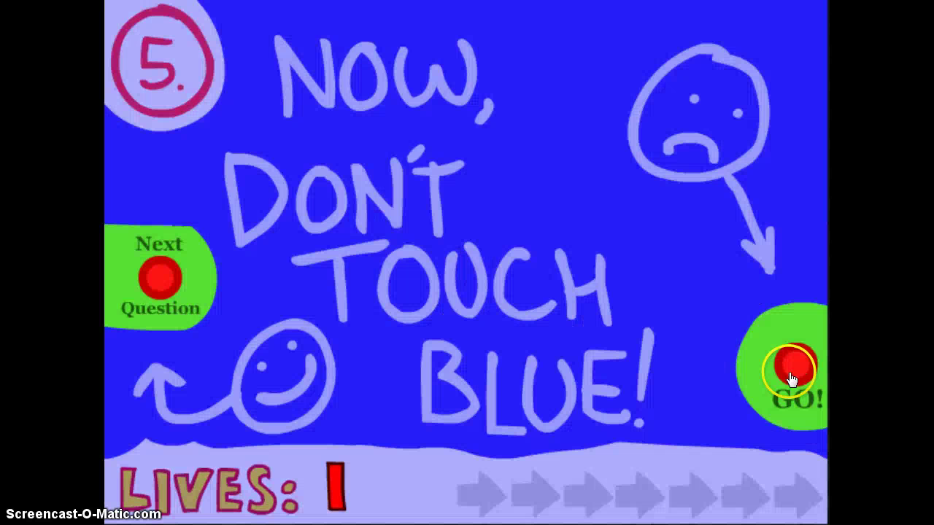
# Step: Lose the last life on question 5, restart, then try THREE and FOUR on question 1
pyautogui.click(798, 372)
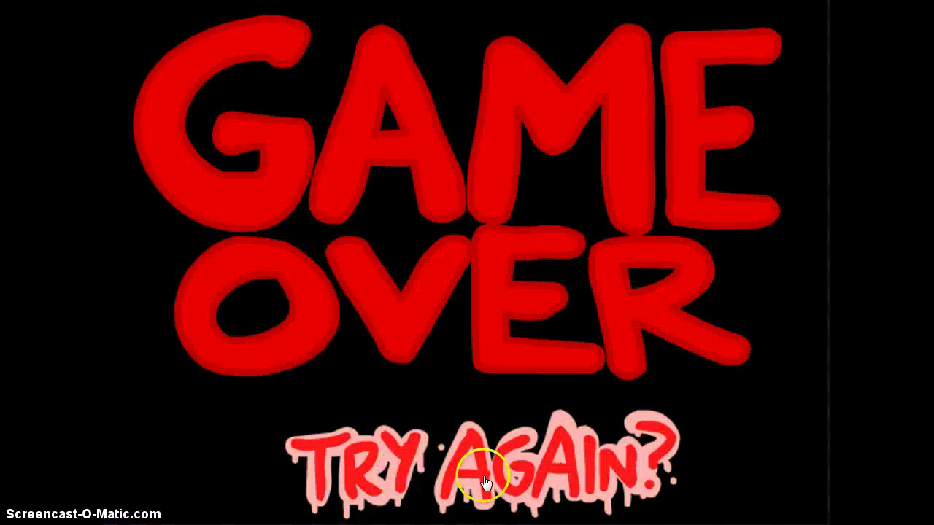
pyautogui.click(476, 445)
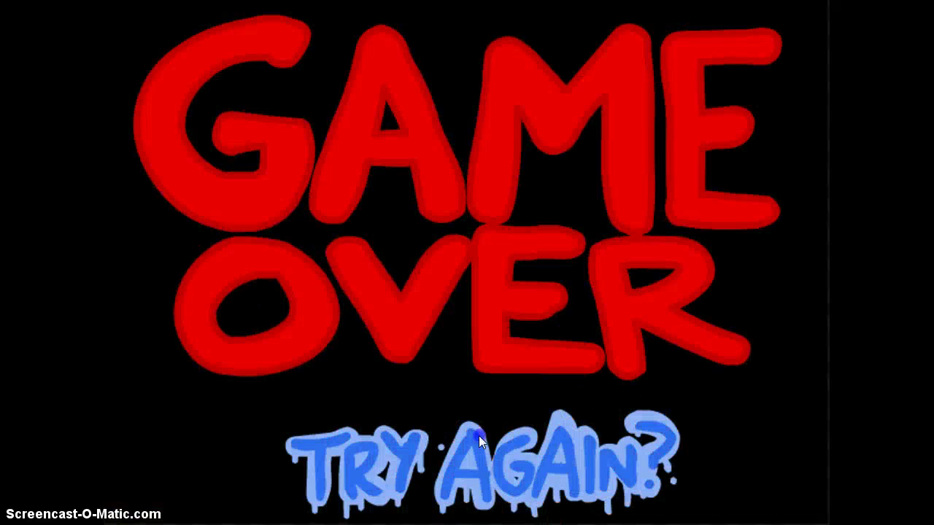
pyautogui.click(478, 437)
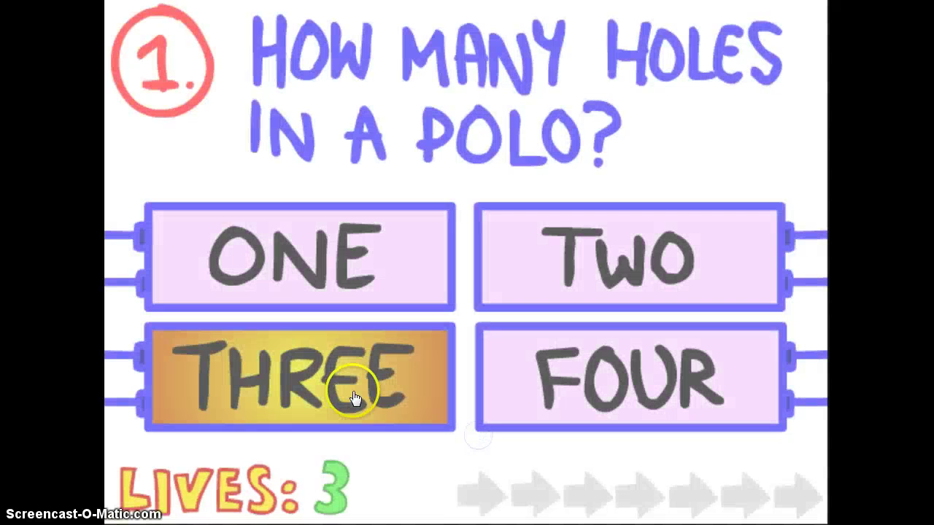
pyautogui.click(346, 383)
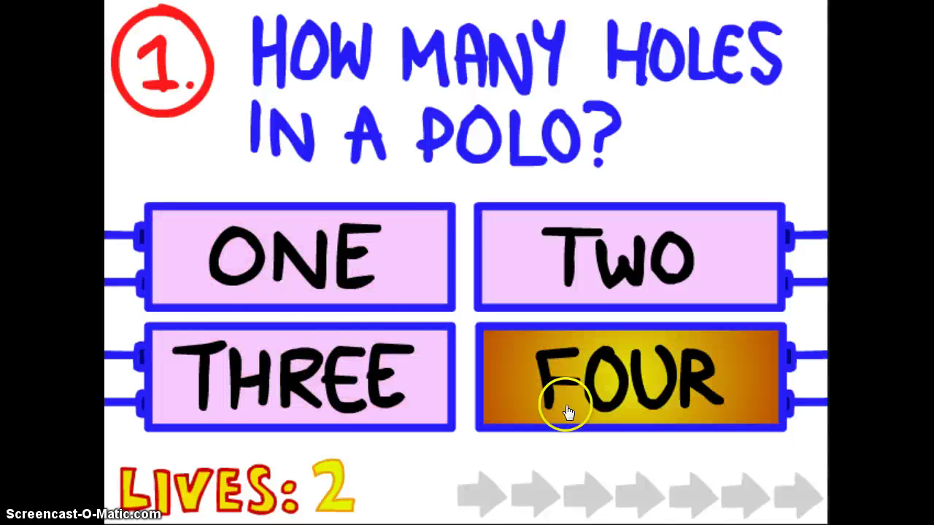
pyautogui.click(271, 391)
pyautogui.click(271, 392)
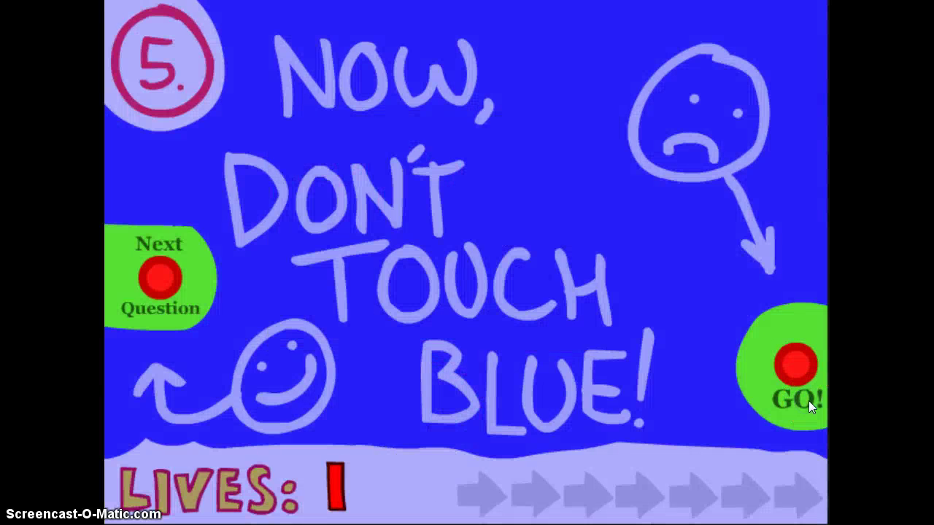
# Step: Use up question 5's remaining lives, restart after game over, and retry the no-blue path
pyautogui.click(796, 372)
pyautogui.click(792, 368)
pyautogui.click(734, 354)
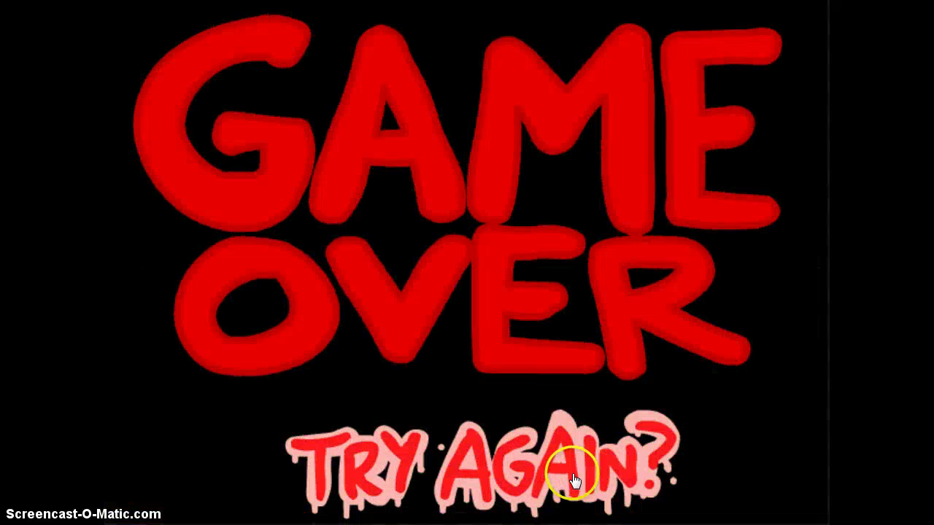
pyautogui.click(563, 489)
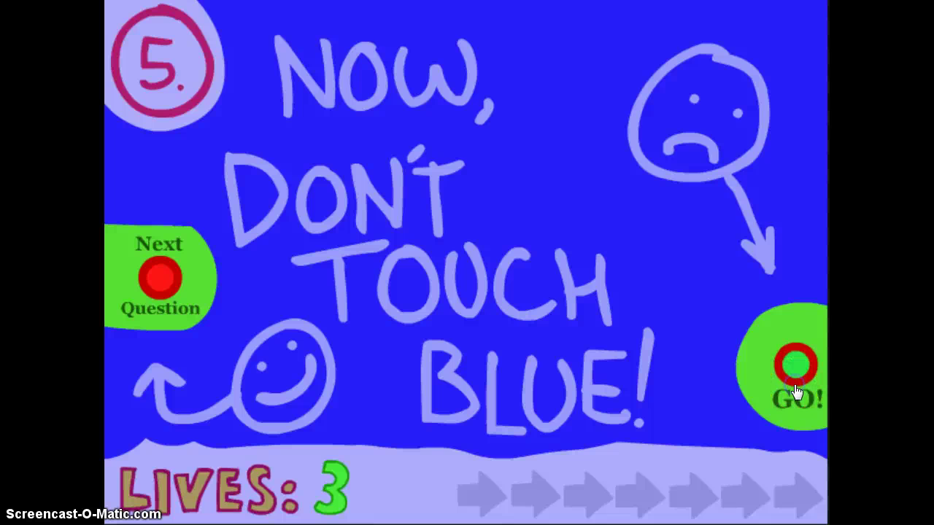
pyautogui.click(744, 391)
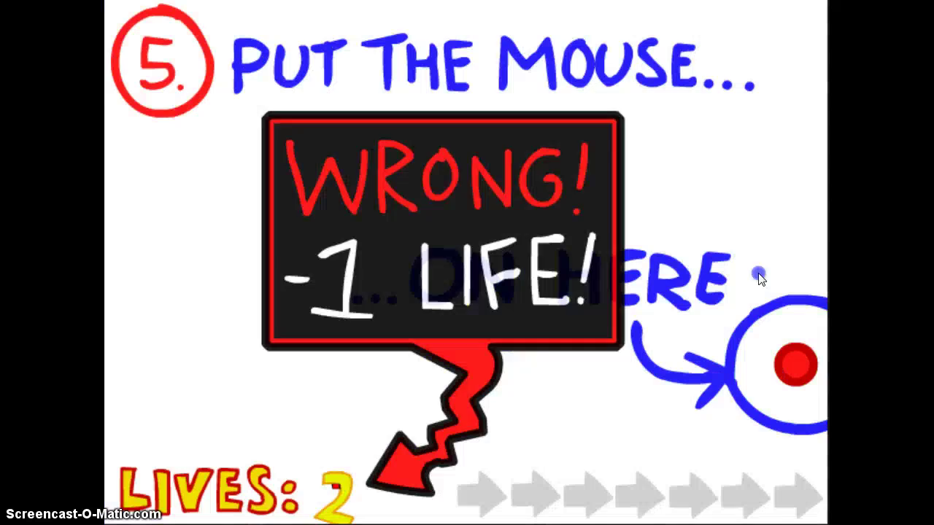
pyautogui.click(782, 470)
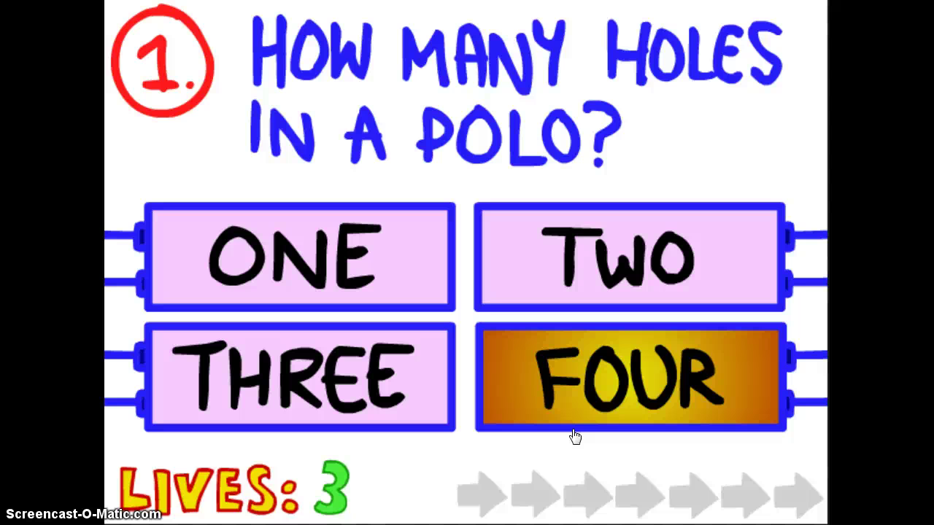
# Step: Answer FOUR on question 1, then questions 2–4 (K.O on question 3), reaching question 5
pyautogui.click(553, 375)
pyautogui.click(375, 271)
pyautogui.click(400, 420)
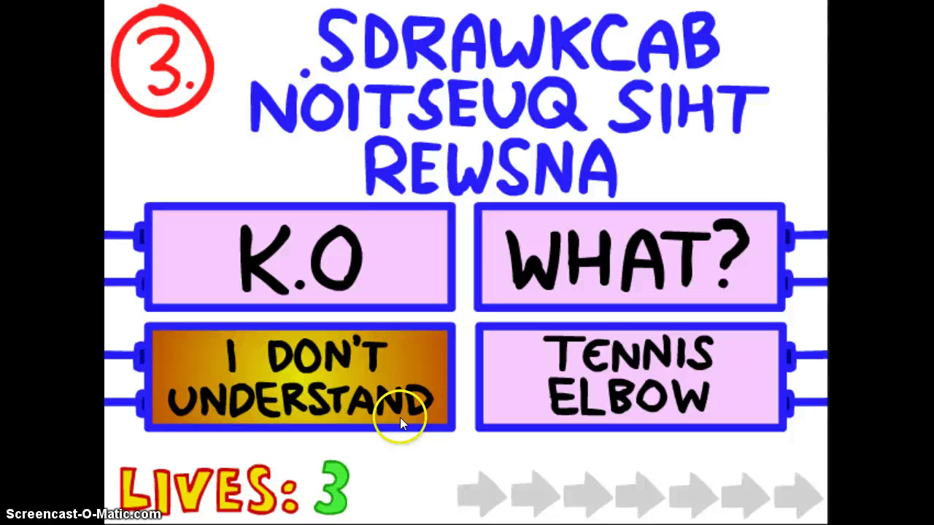
pyautogui.click(369, 236)
pyautogui.click(452, 110)
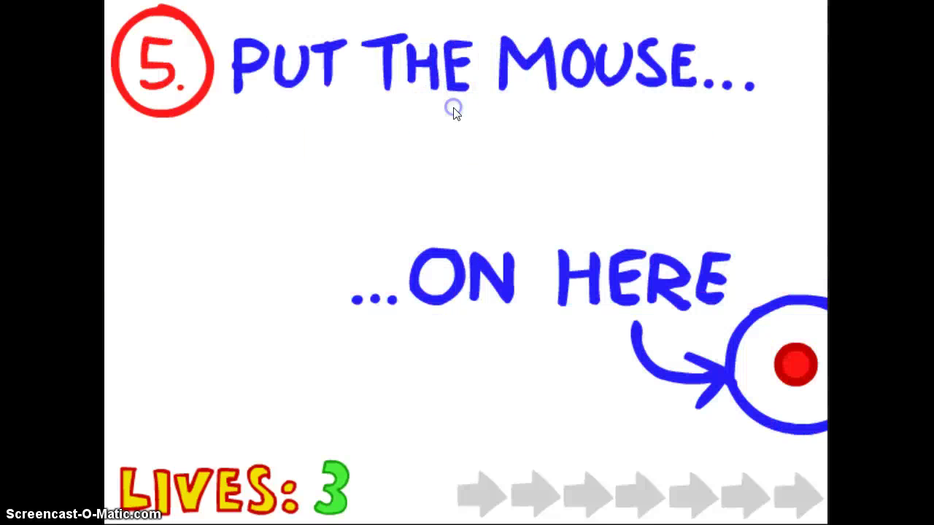
pyautogui.click(667, 329)
pyautogui.click(470, 67)
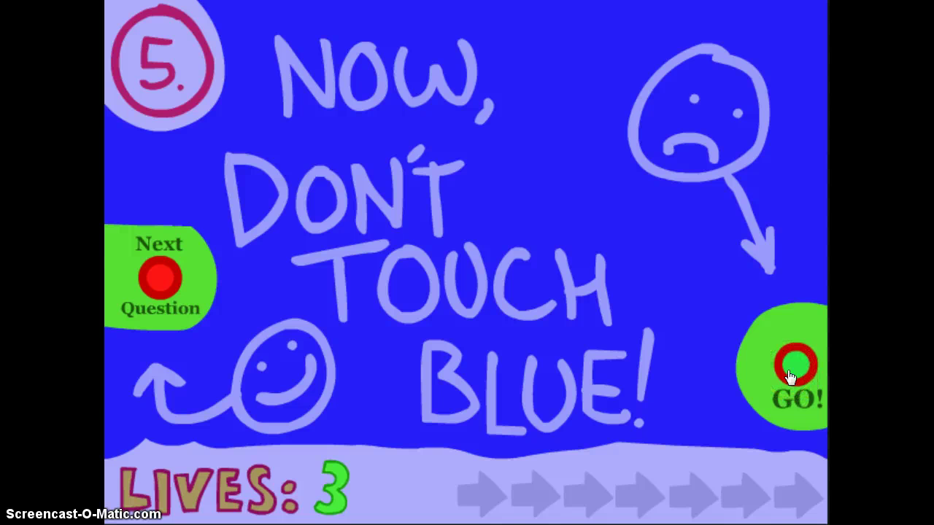
# Step: Start question 5's no-blue run from the red dot twice, losing lives until game over
pyautogui.click(789, 375)
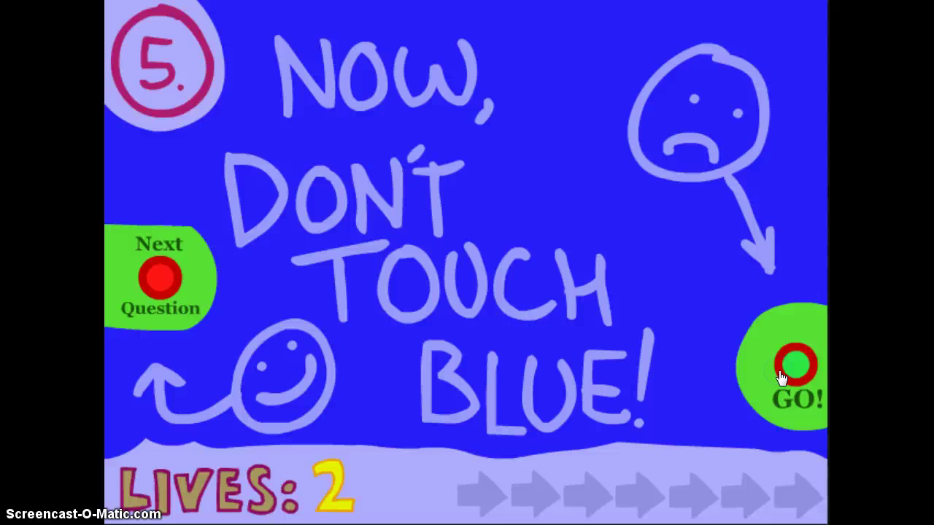
pyautogui.click(780, 378)
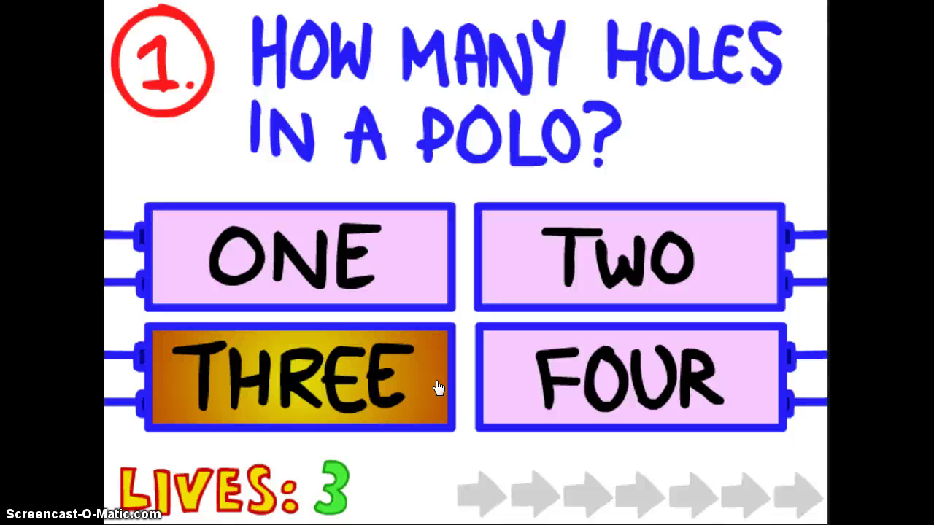
# Step: Answer THREE on question 1 to begin replaying toward question 5
pyautogui.click(436, 387)
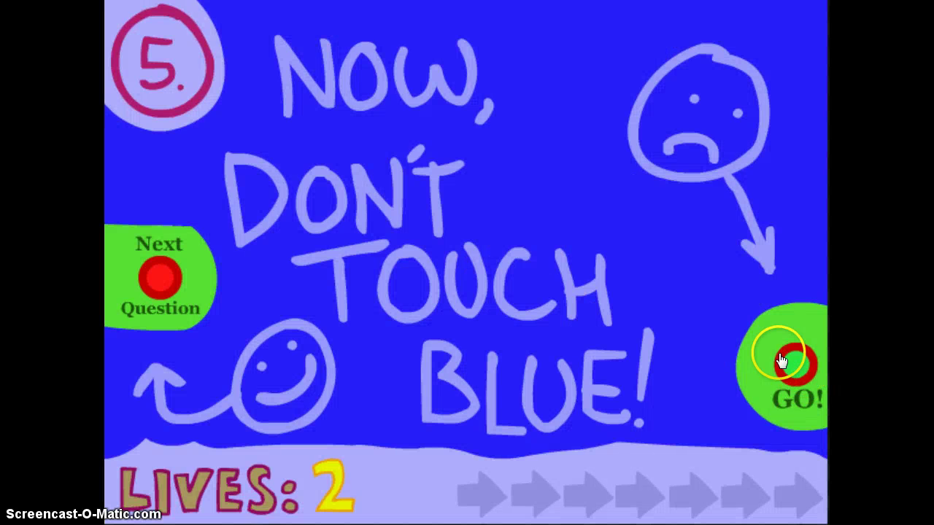
# Step: Return to question 5's no-blue stage after losing a life and restart the run from the dot
pyautogui.click(803, 365)
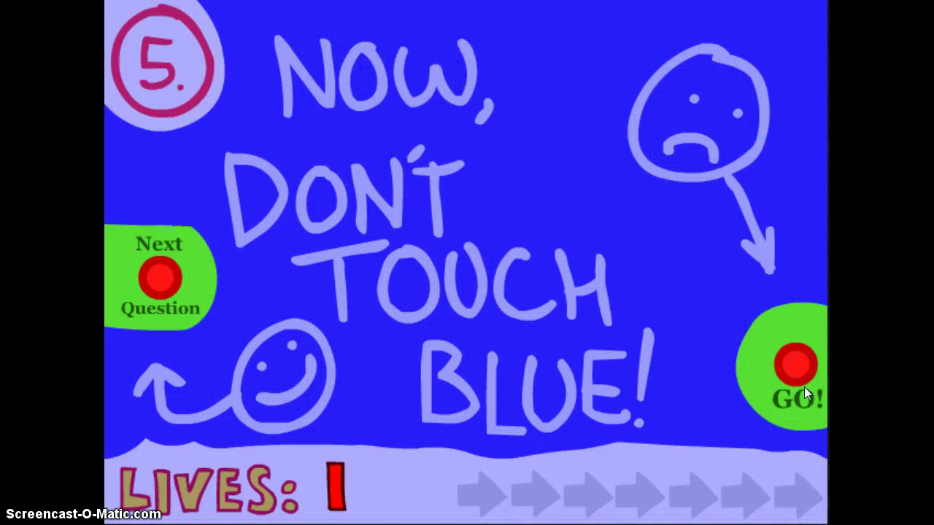
pyautogui.click(795, 372)
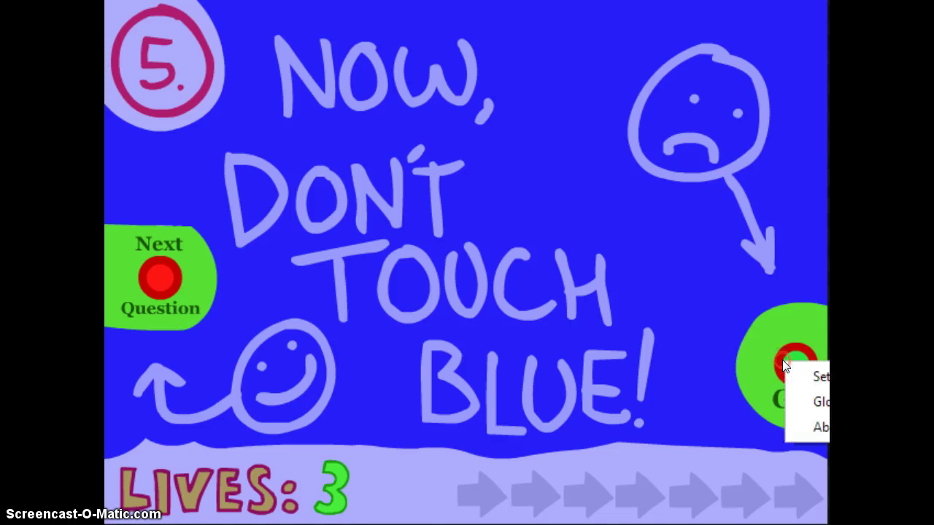
# Step: Dismiss the right-click menu and start question 5's no-blue run from the dot
pyautogui.click(760, 344)
pyautogui.click(813, 374)
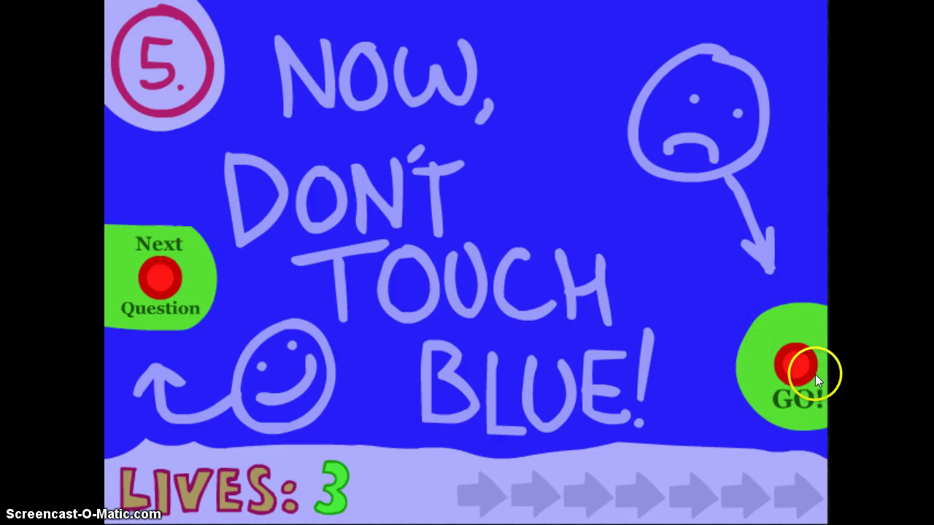